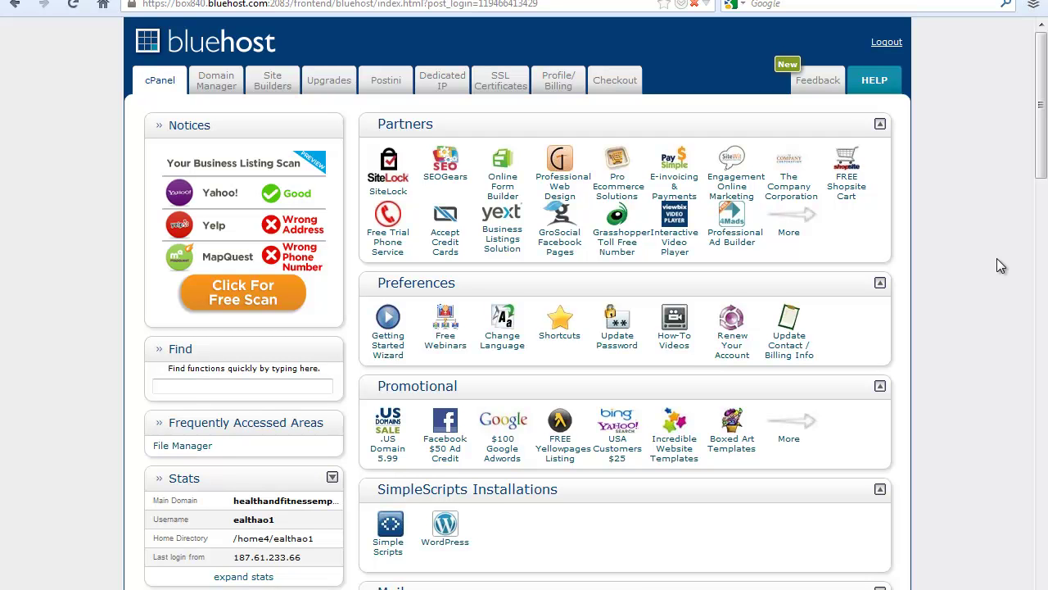
scroll(997, 258, down, 5)
scroll(998, 260, up, 5)
scroll(1010, 231, down, 3)
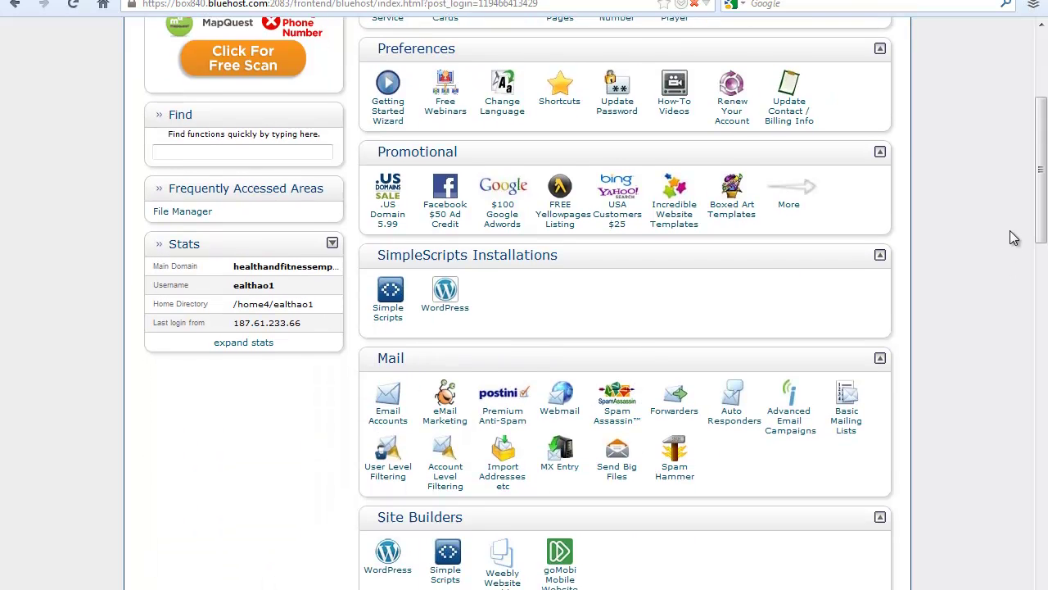
scroll(1011, 235, down, 5)
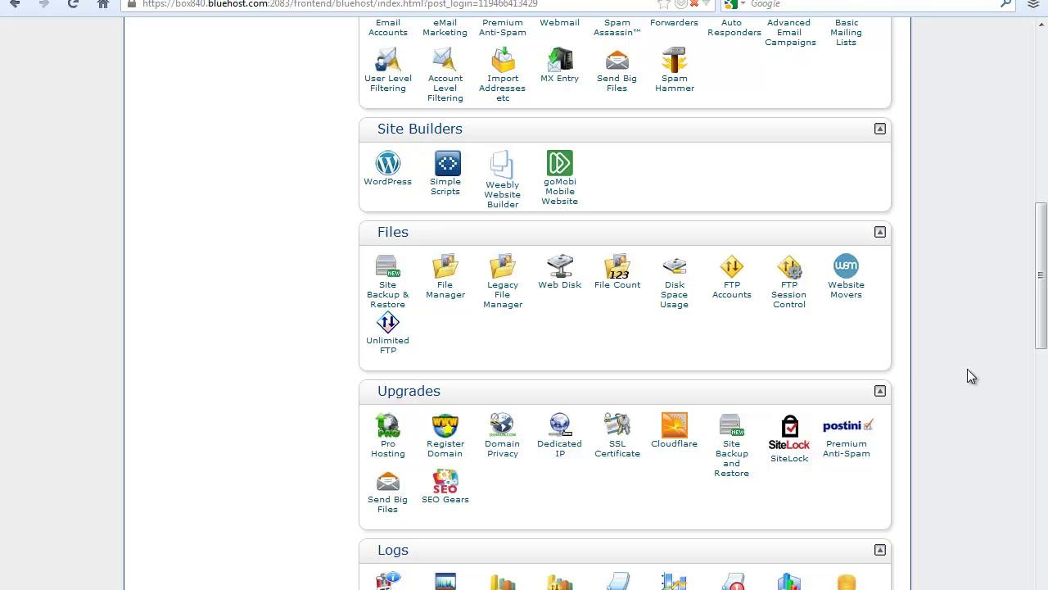
scroll(967, 374, up, 8)
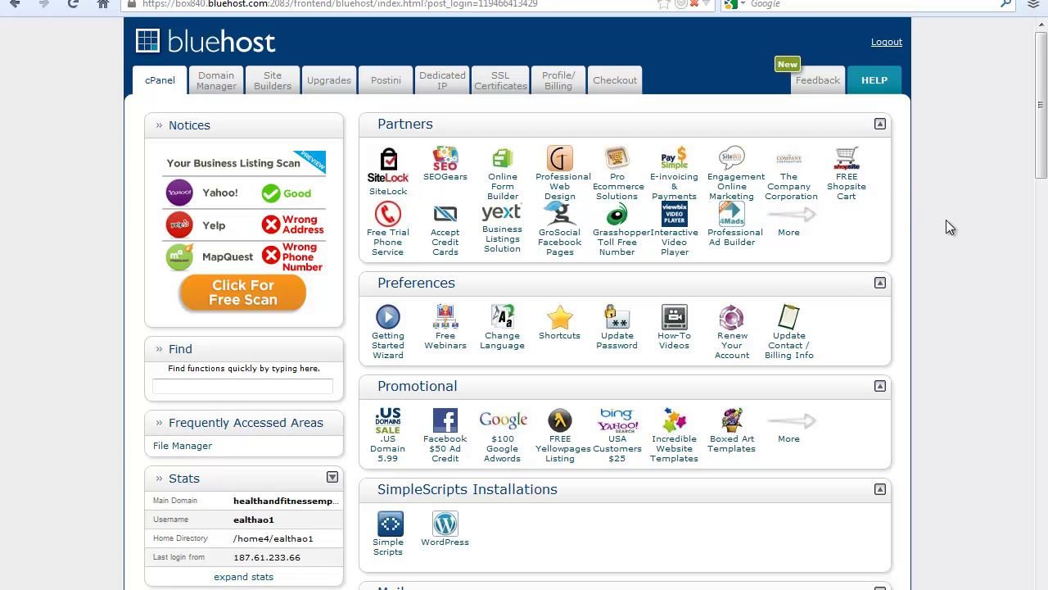
scroll(947, 220, down, 3)
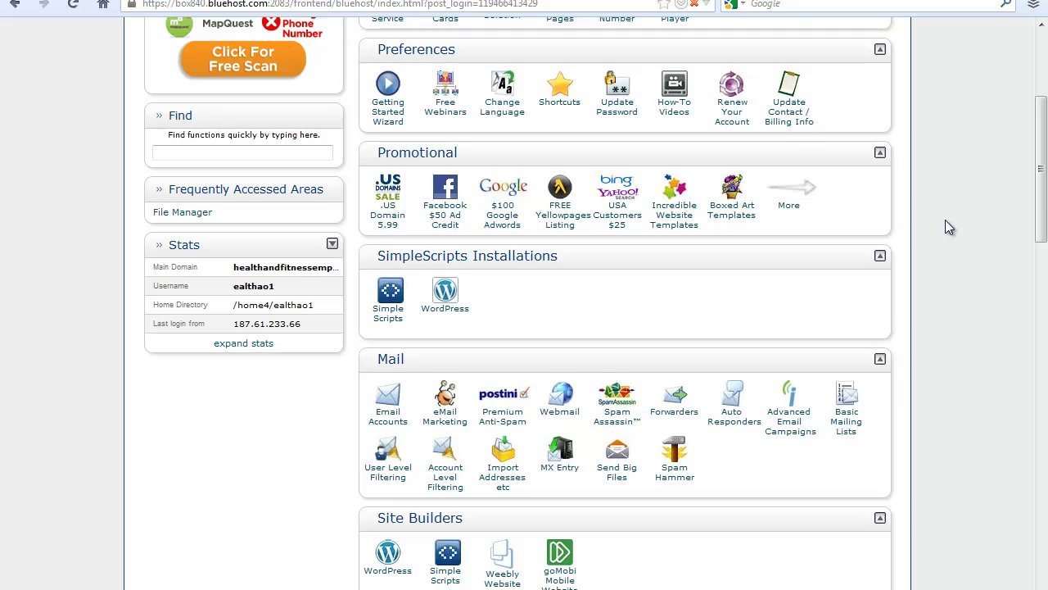
scroll(944, 221, down, 6)
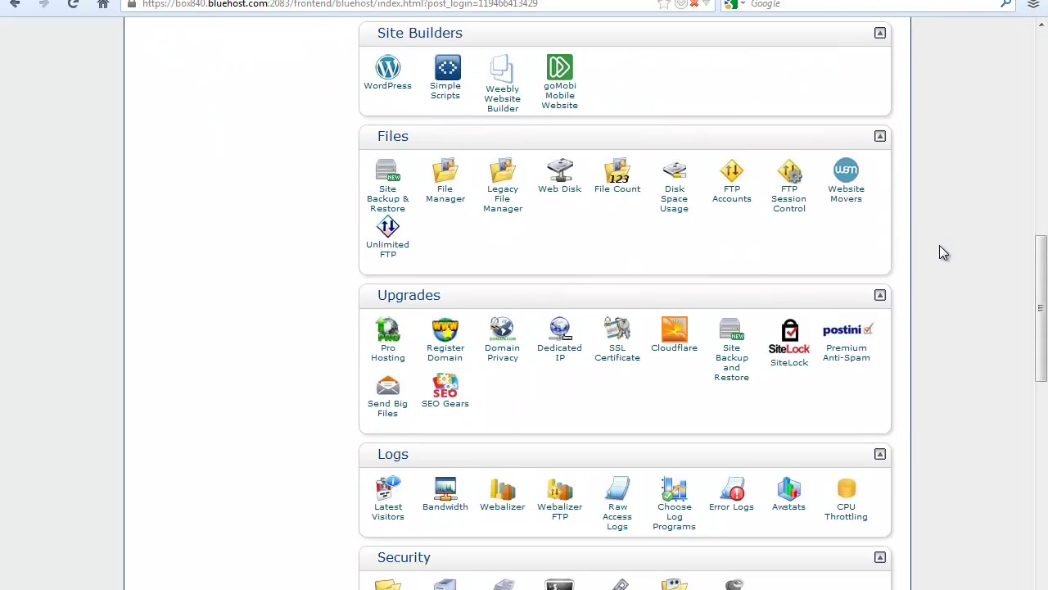
scroll(944, 252, down, 1)
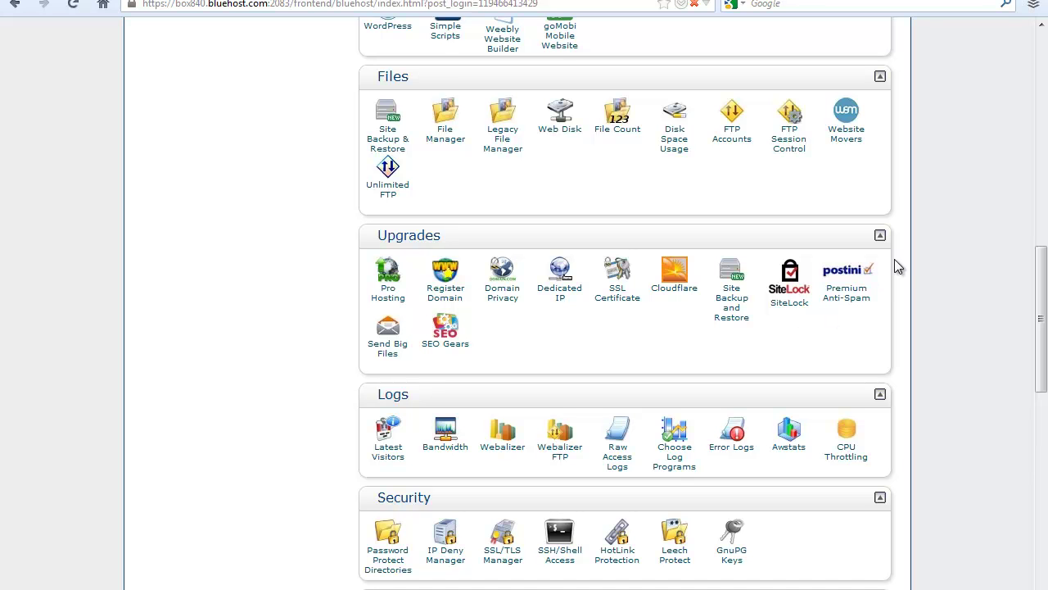
scroll(991, 237, up, 10)
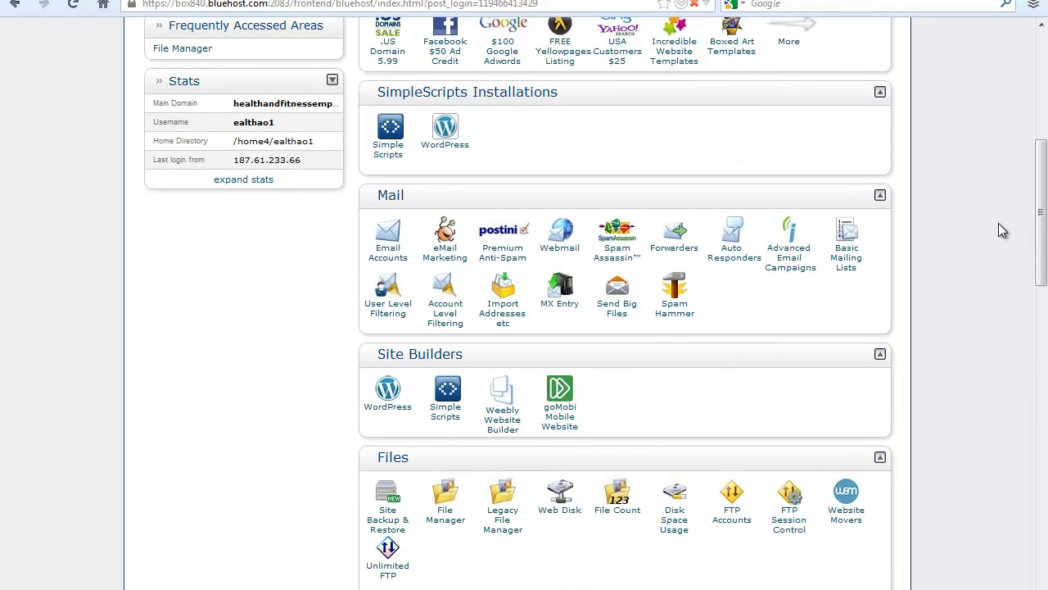
scroll(999, 223, up, 8)
scroll(1000, 224, down, 8)
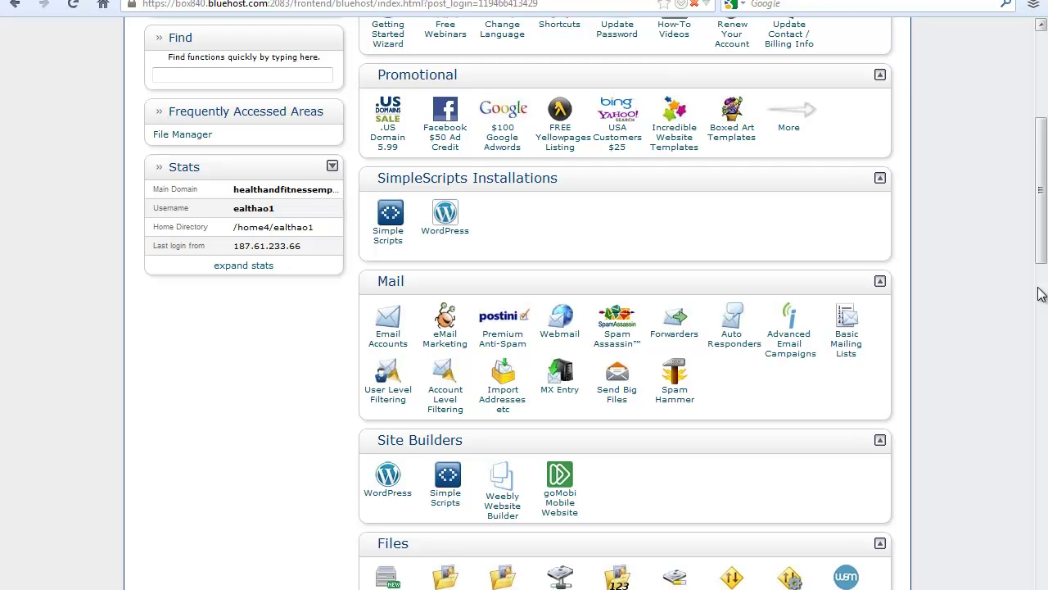
scroll(1042, 295, up, 4)
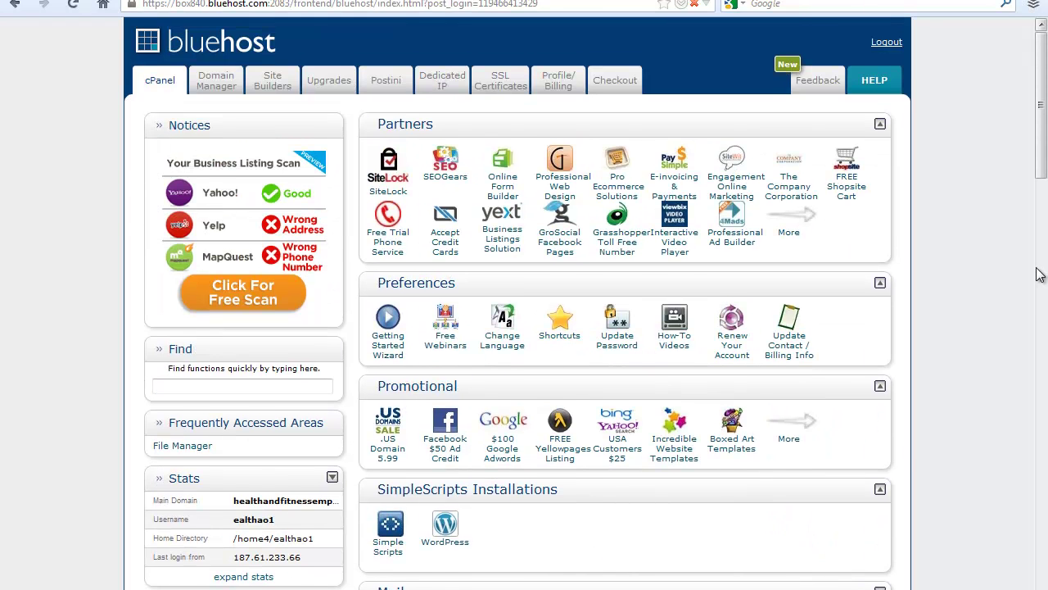
scroll(1039, 275, down, 2)
scroll(1006, 280, down, 2)
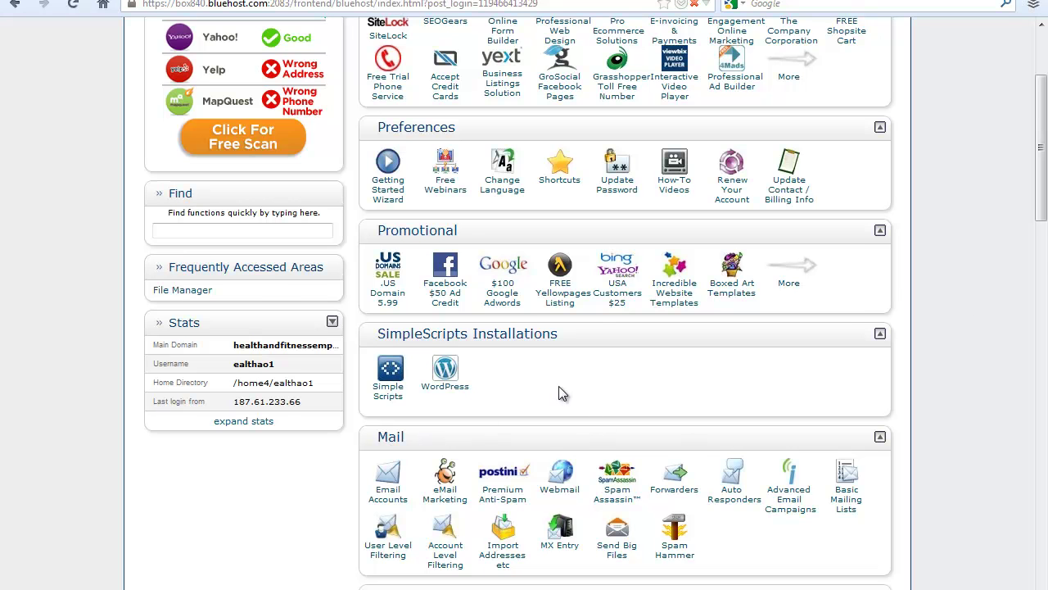
scroll(950, 144, down, 4)
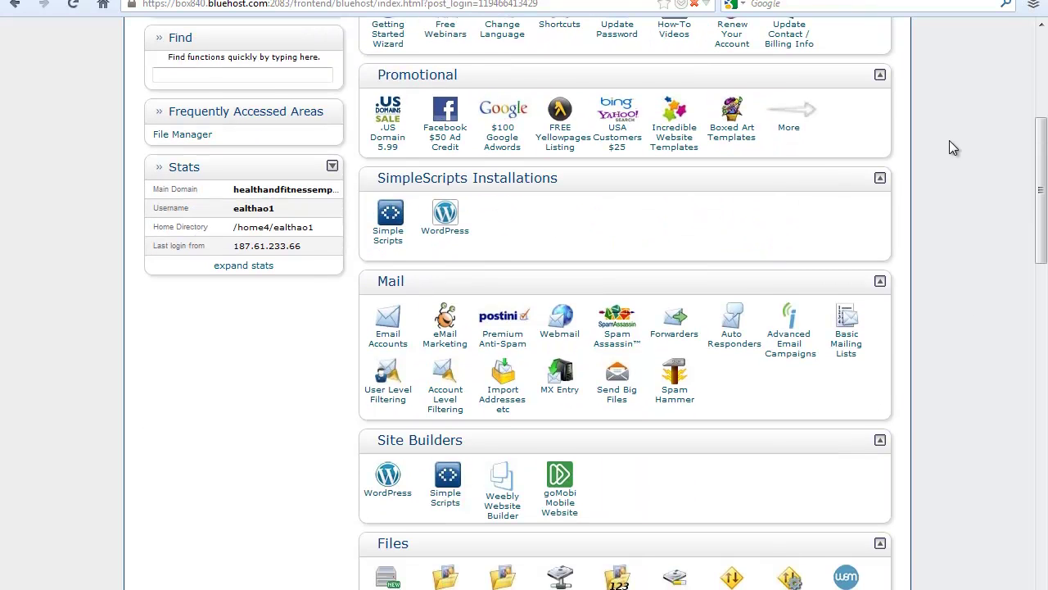
scroll(950, 144, up, 2)
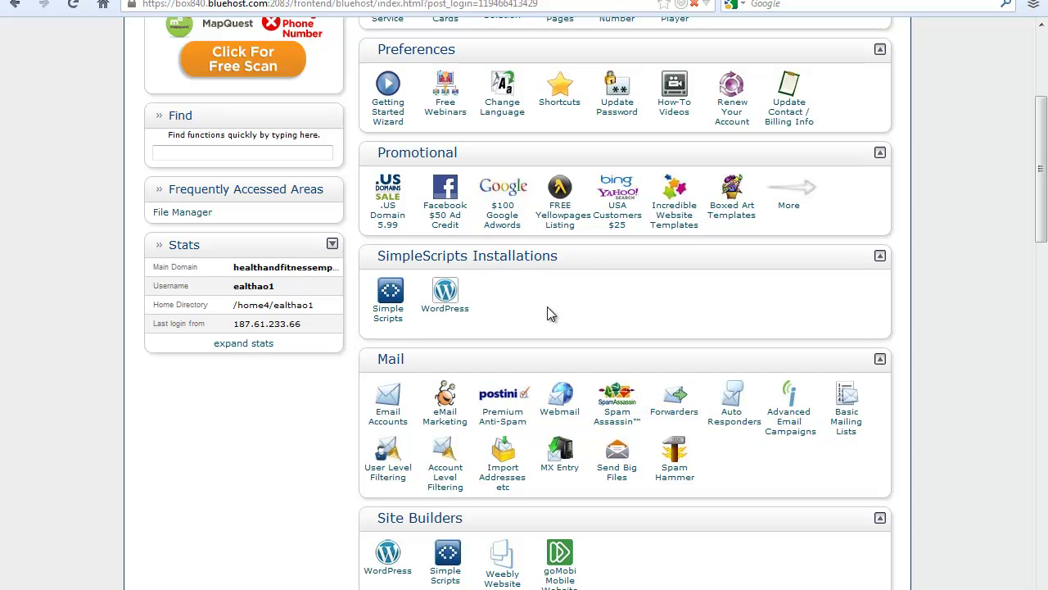
Step: Launch SimpleScripts from cPanel and pick WordPress under Blogs in the Script List
click(389, 318)
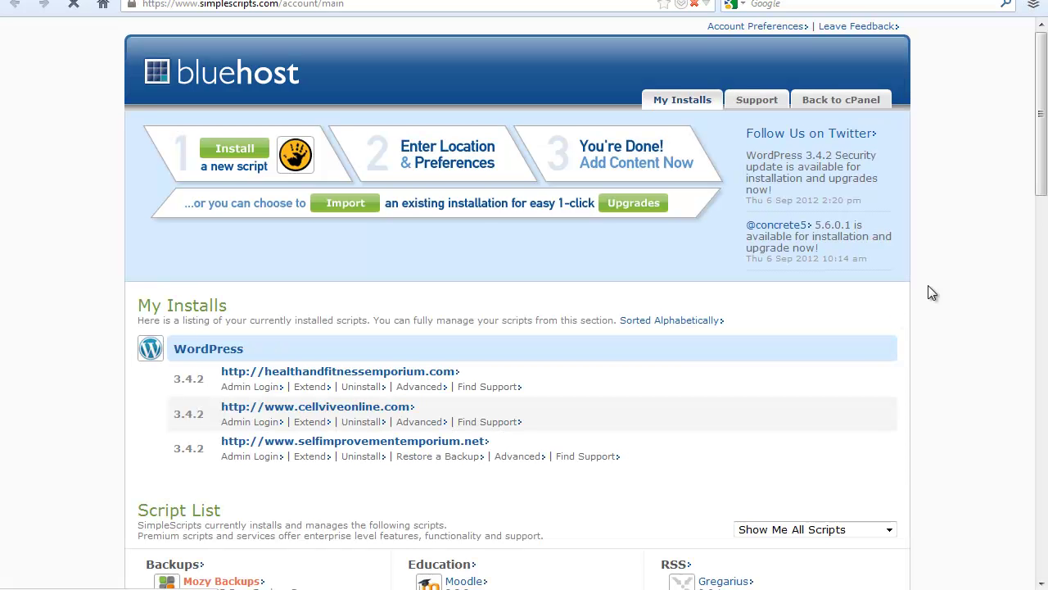
scroll(959, 254, down, 3)
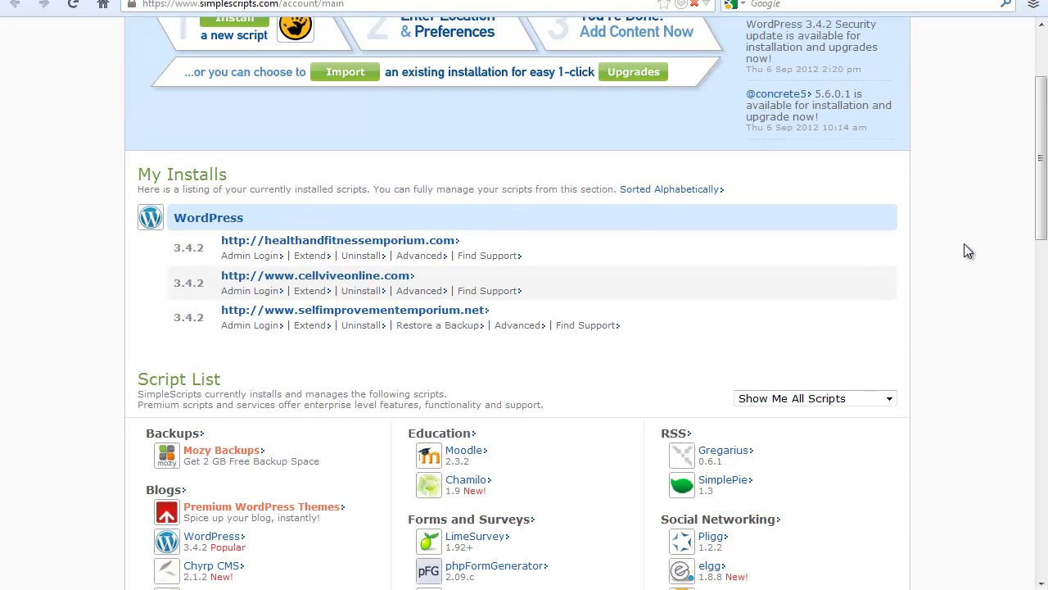
scroll(928, 266, down, 3)
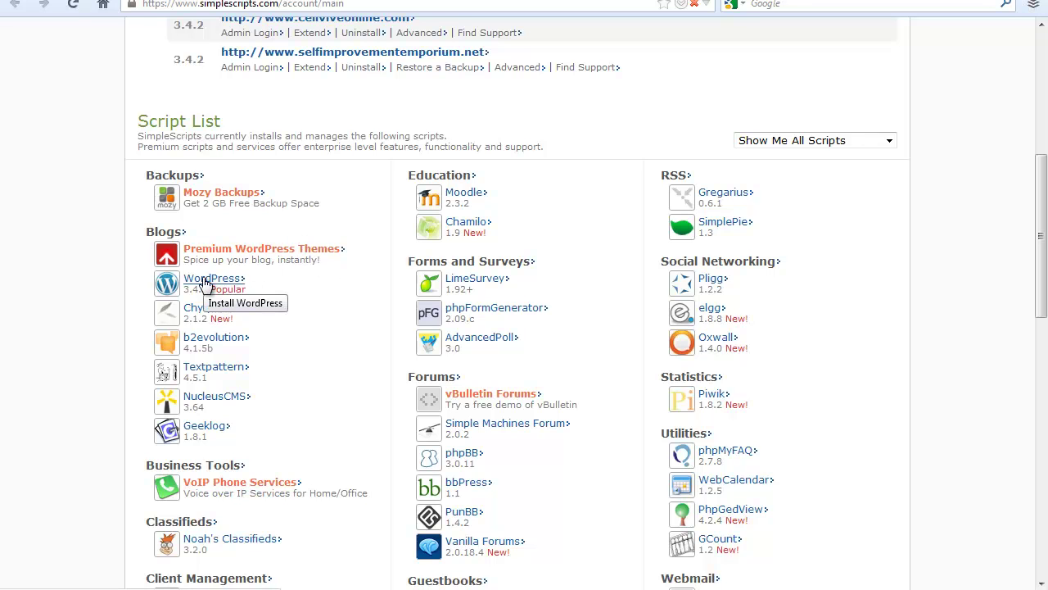
click(205, 283)
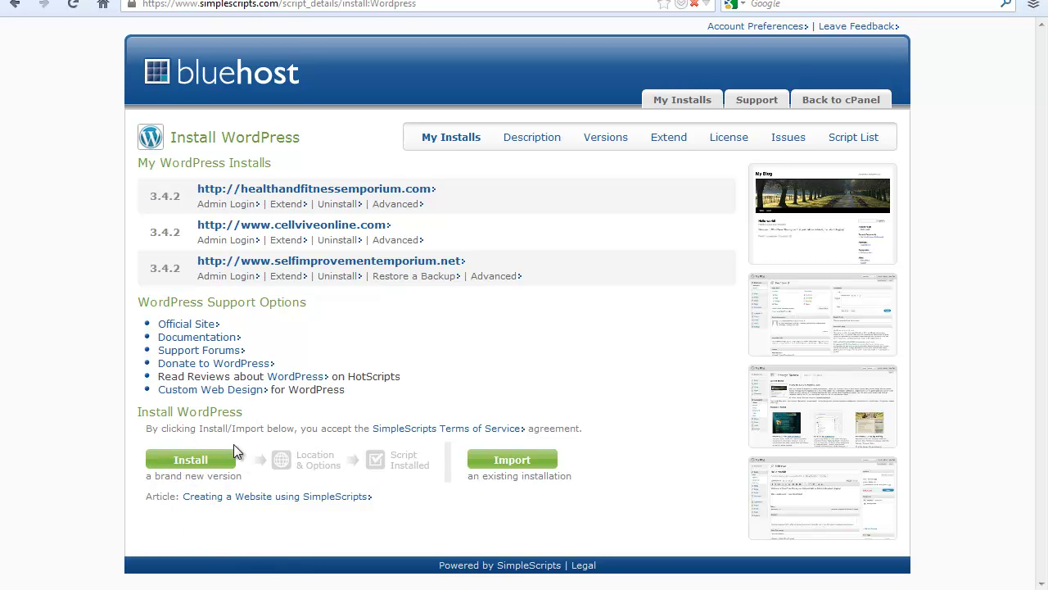
click(191, 461)
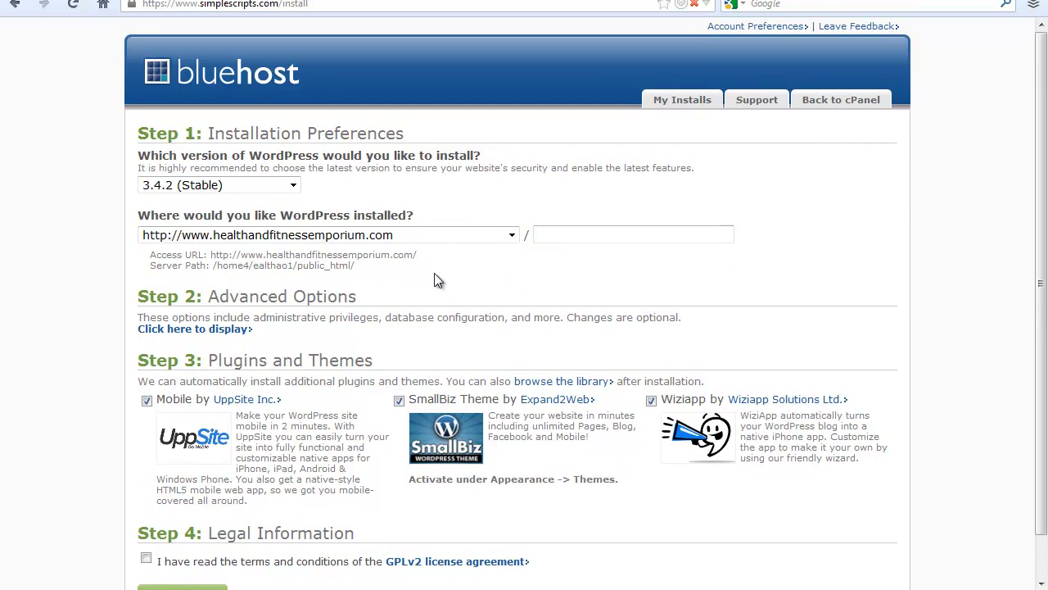
click(473, 235)
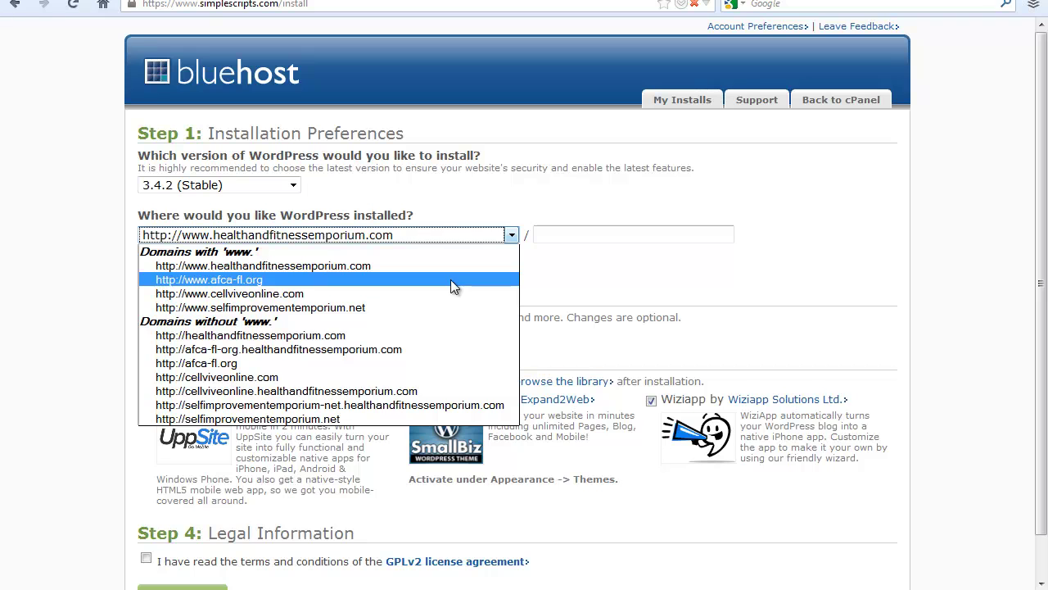
click(451, 279)
click(470, 278)
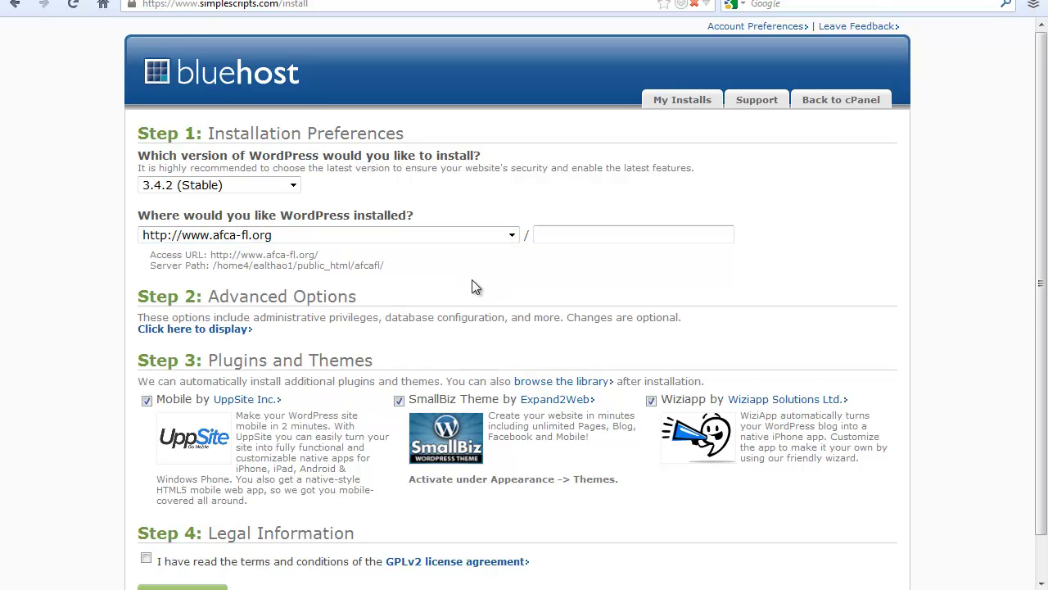
scroll(472, 283, down, 1)
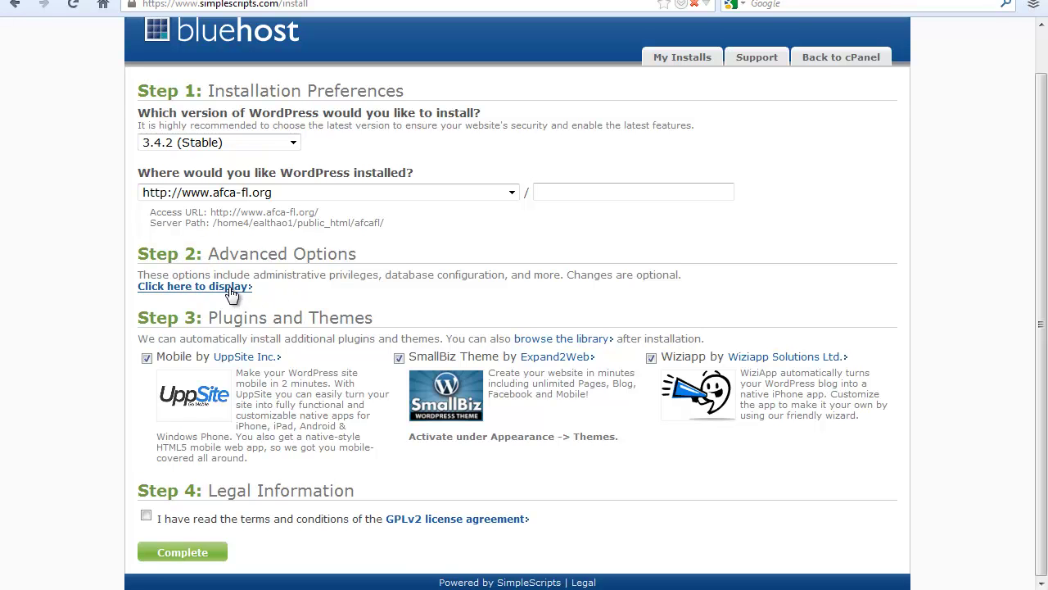
Step: Expand the advanced options and enter administrator username admin and a password
click(230, 288)
scroll(840, 350, down, 3)
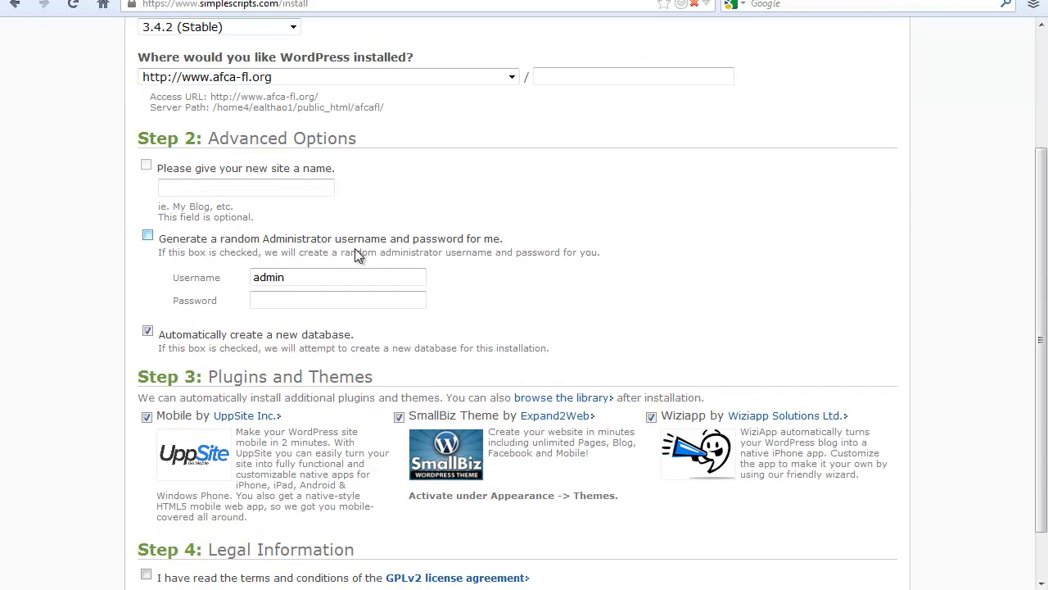
click(305, 276)
click(337, 300)
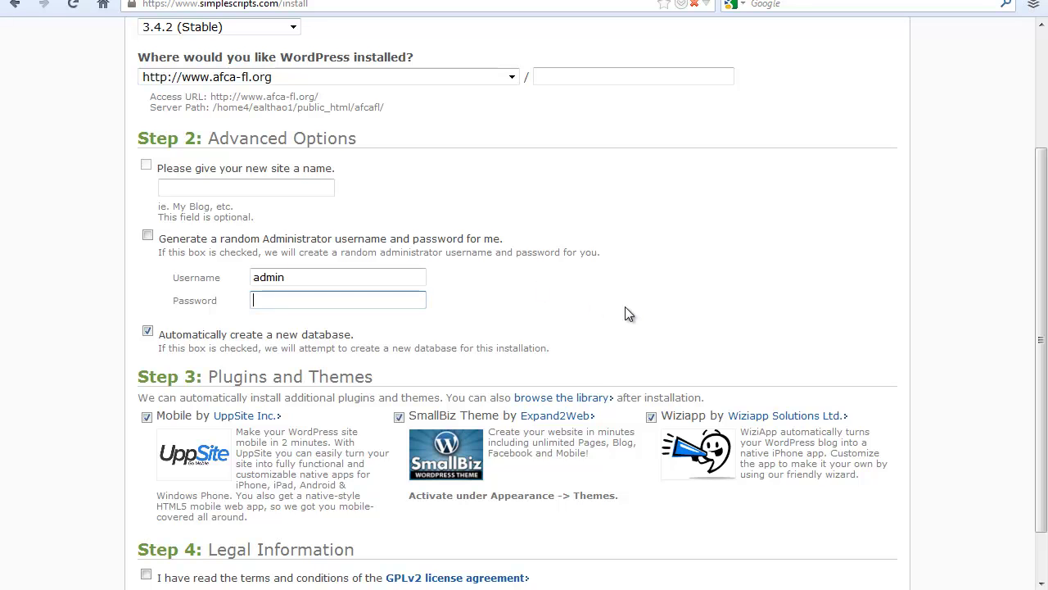
scroll(623, 315, down, 2)
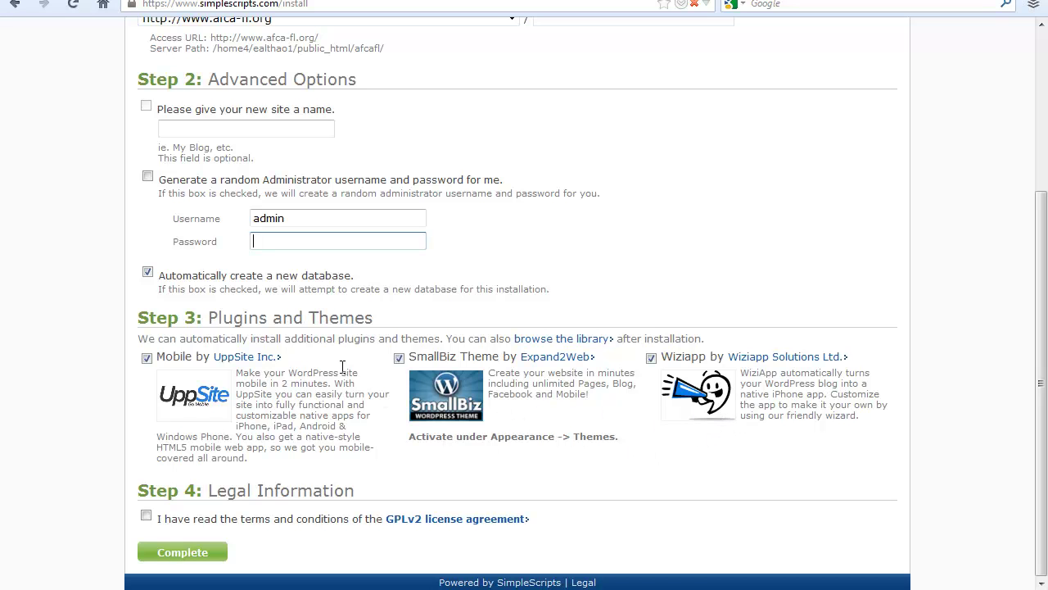
Step: Untick the Mobile, SmallBiz Theme and Wiziapp add-ons and accept the GPLv2 license
click(147, 358)
click(399, 357)
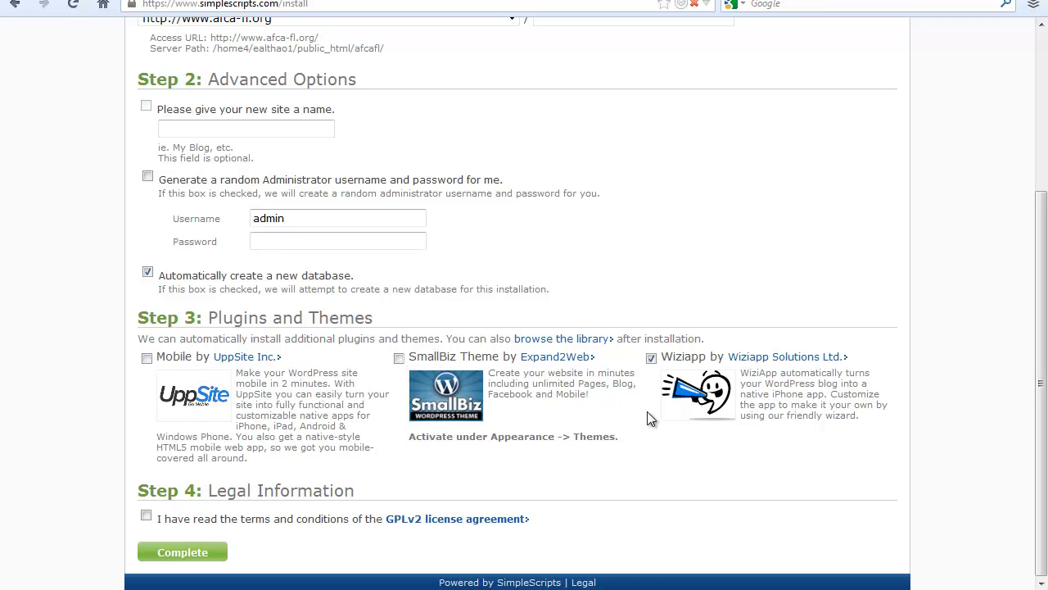
click(651, 358)
click(146, 517)
Step: Complete the WordPress installation and wait for the page listing the login details
click(182, 553)
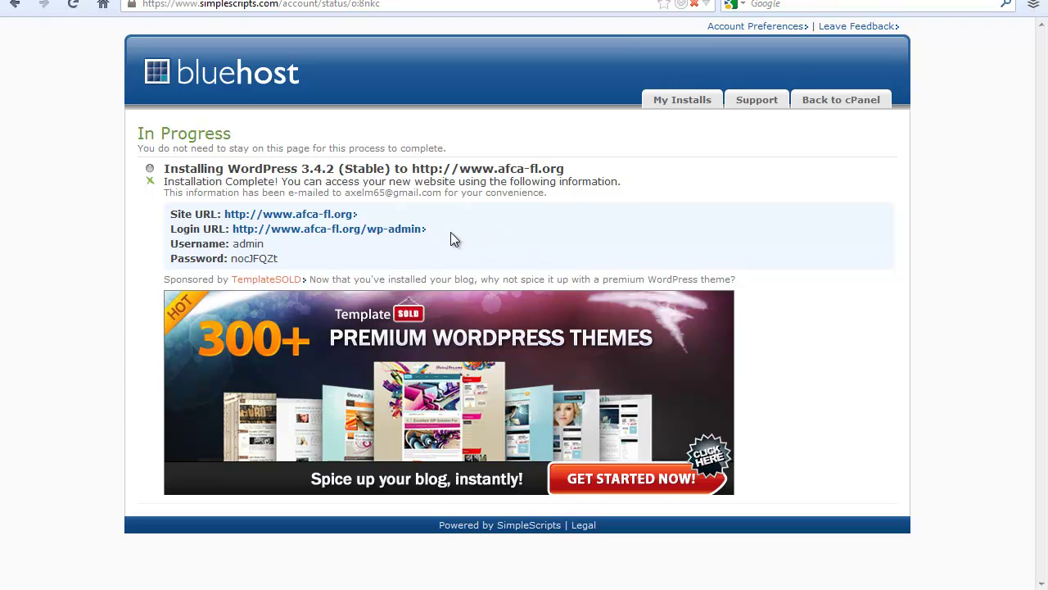
Step: Open the afca-fl.org login page and enter admin with the generated password copied from the install page
click(408, 230)
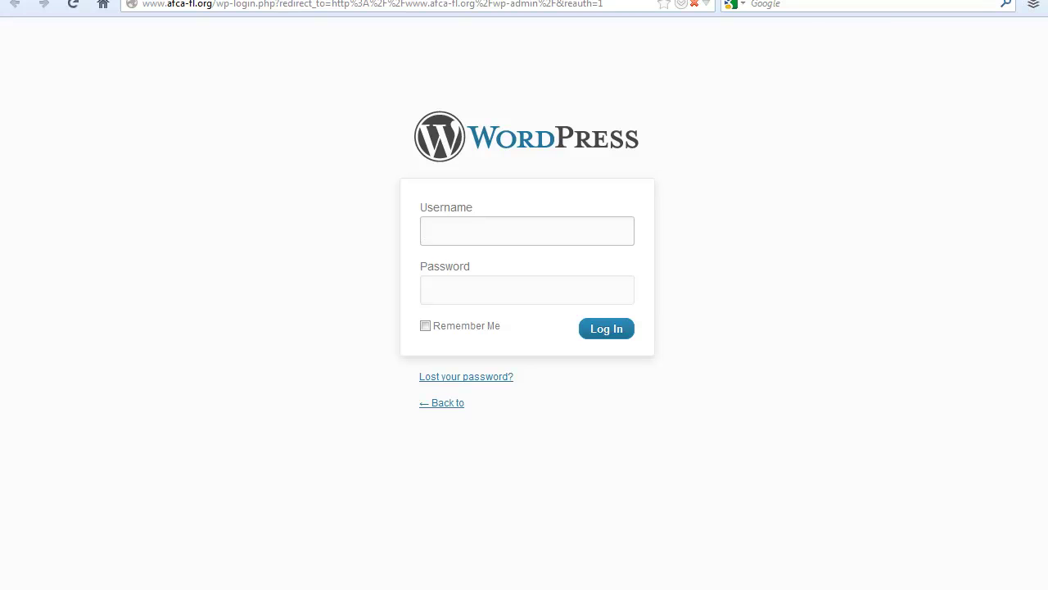
key(ctrl+Tab)
drag(285, 260, 230, 258)
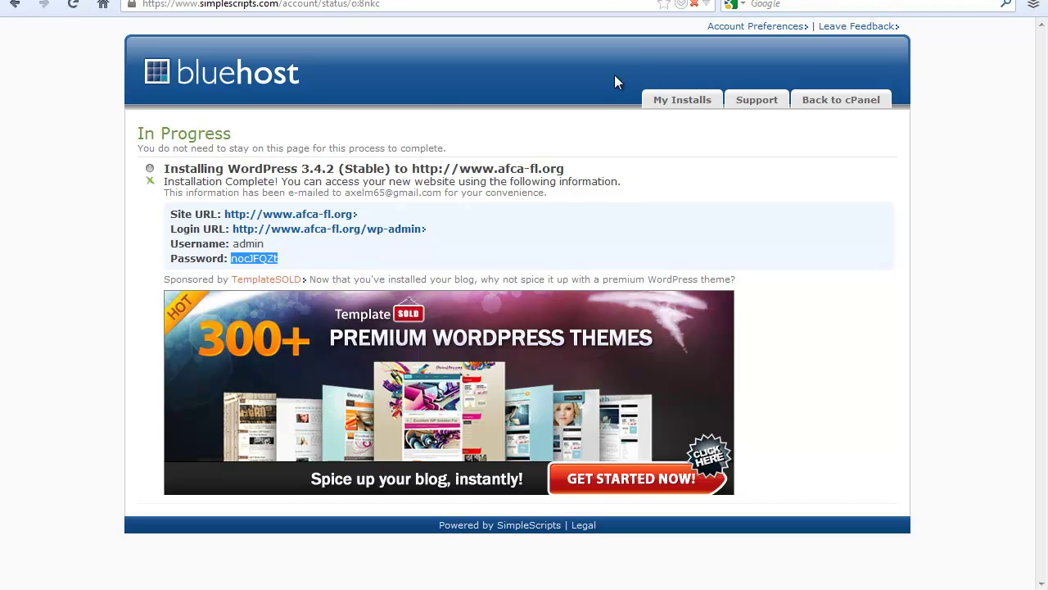
key(ctrl+Tab)
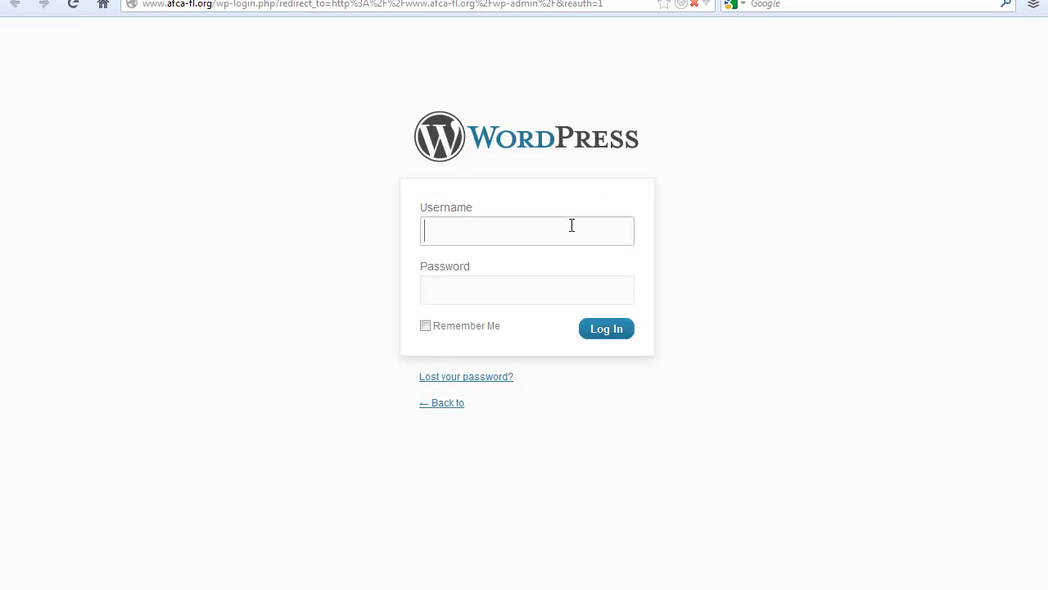
text(admin)
key(Tab)
key(ctrl+v)
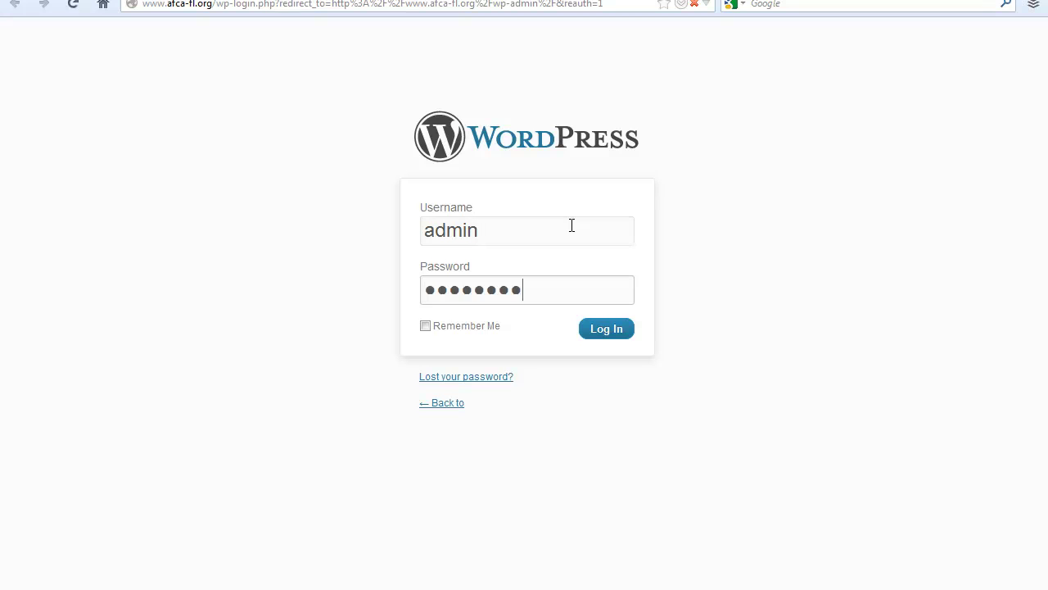
Step: Log in to the afca-fl.org Dashboard and dismiss the RoboForm save-login popup
click(609, 332)
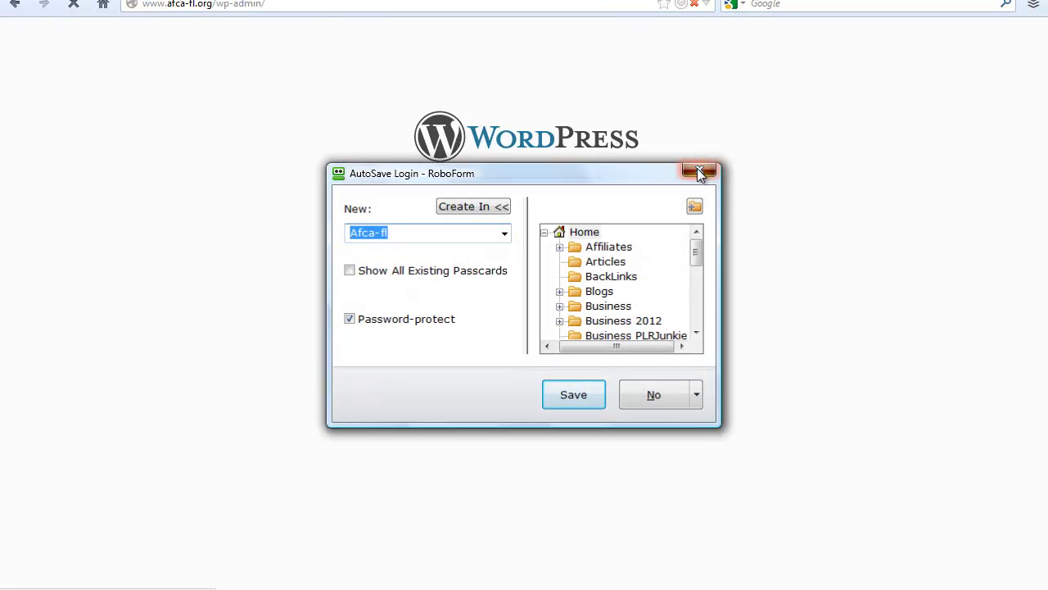
click(699, 171)
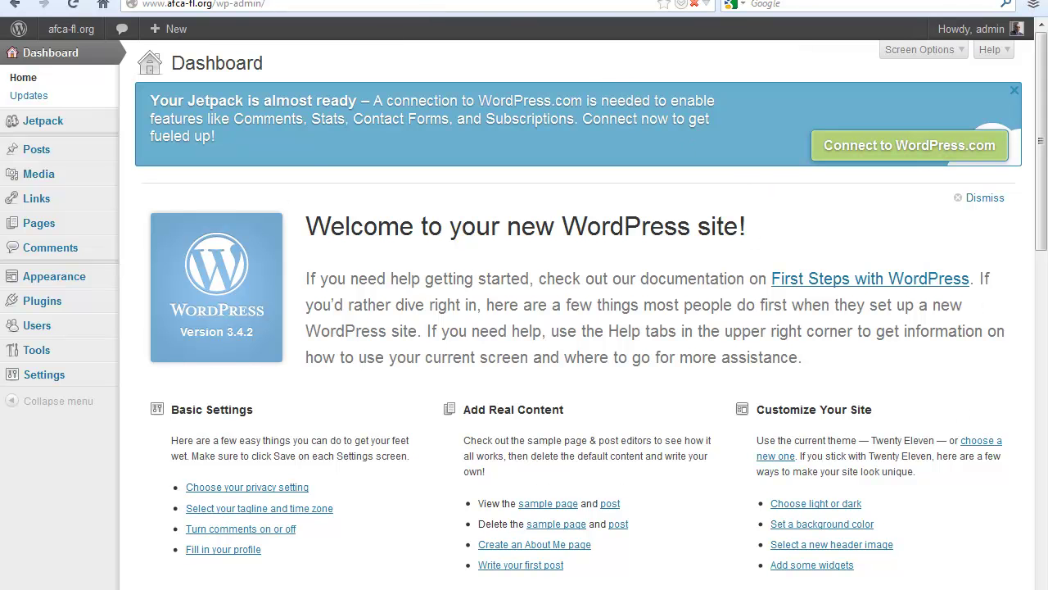
Step: Load afca-fl.org, reload it, and scroll through the new front page with its Hello world! post
text(afca-fl.org)
key(Return)
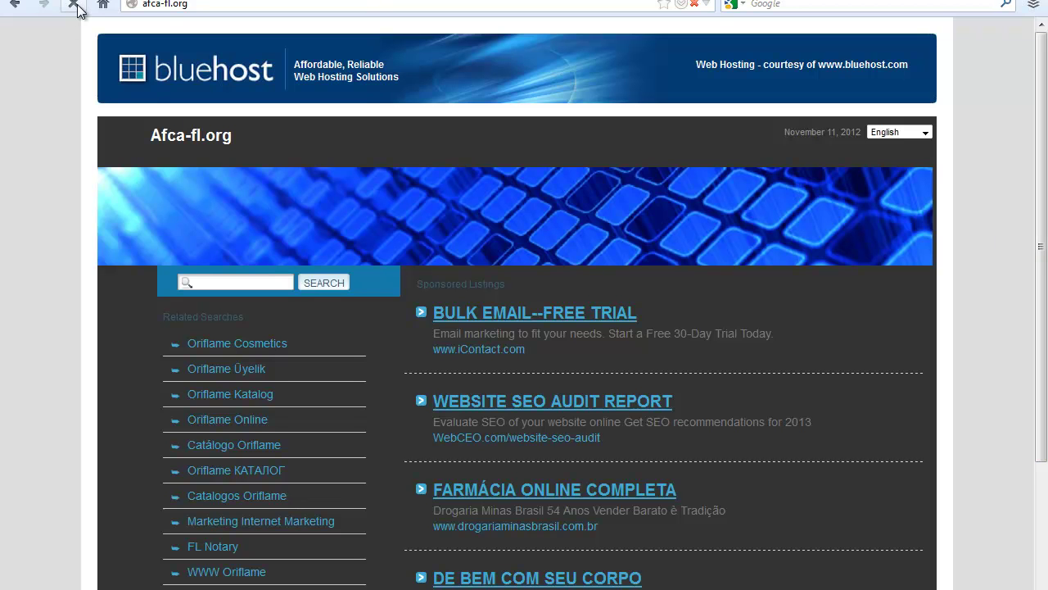
click(73, 5)
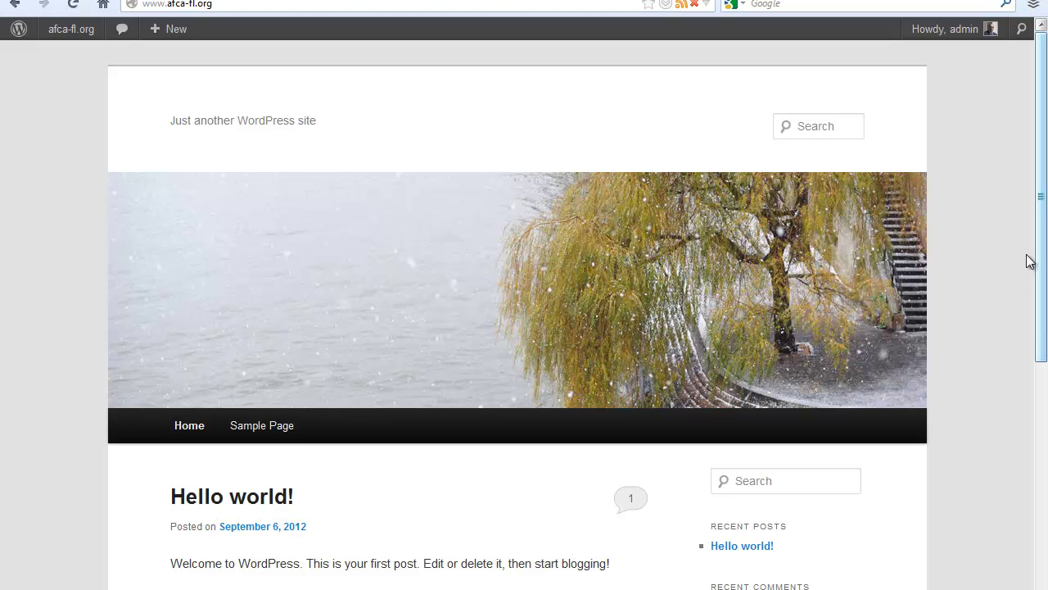
scroll(1012, 326, down, 5)
scroll(1012, 328, up, 5)
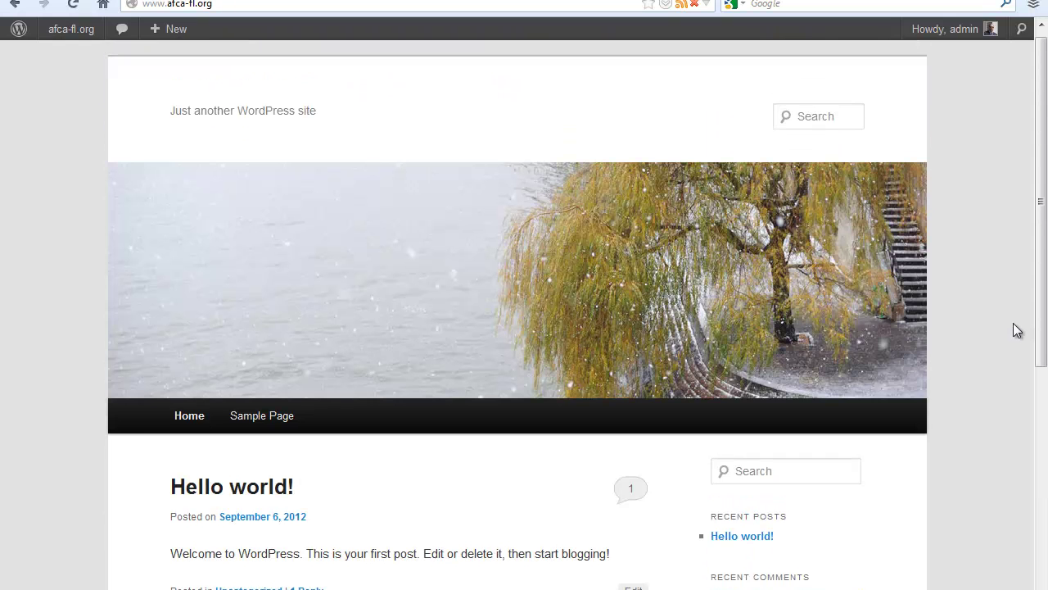